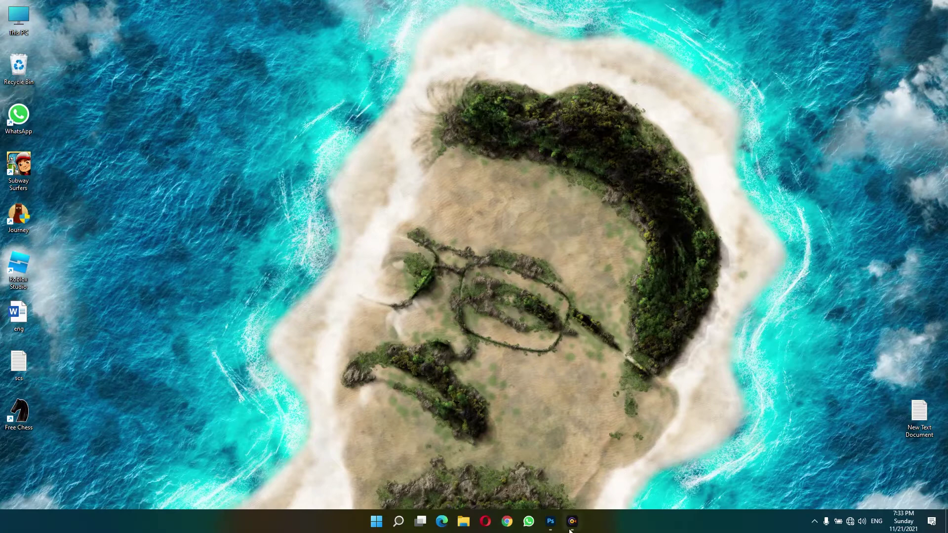
Bring the Photoshop window with the portrait photo of the man to the front.
click(551, 521)
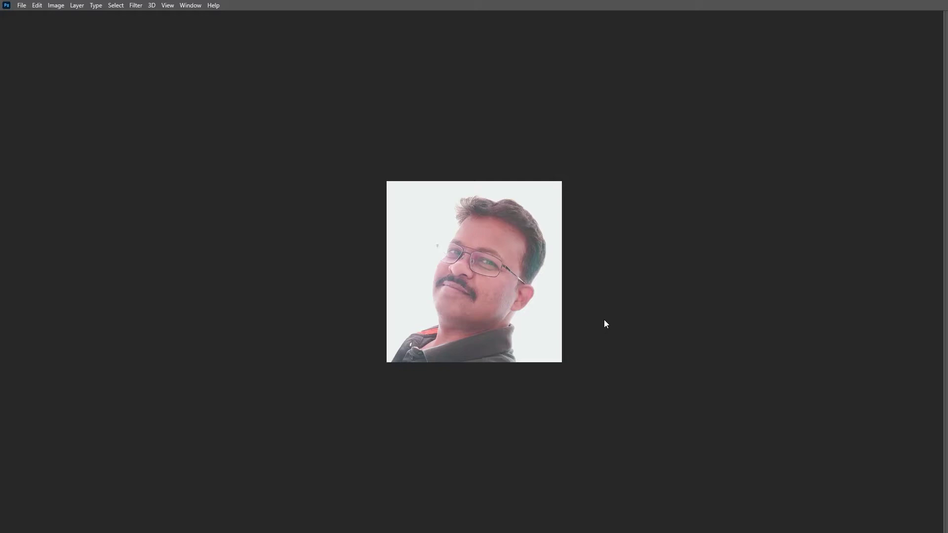
Switch to standard screen mode and bring up the finished Island 1.jpg example.
click(516, 297)
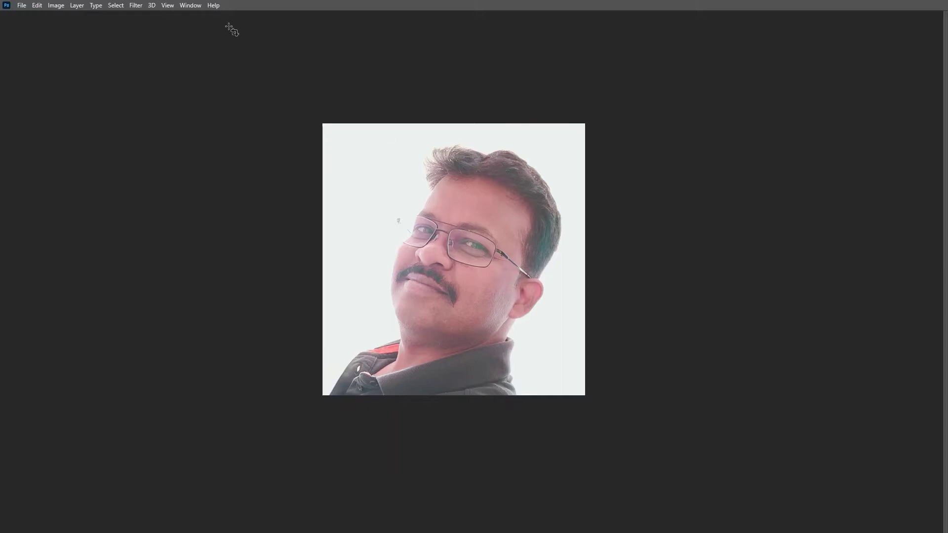
key(f)
key(f)
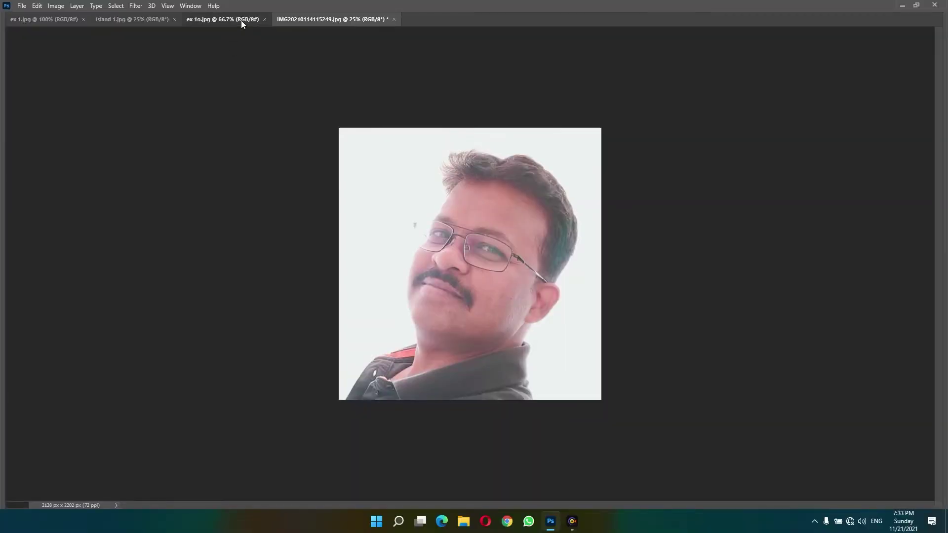
click(241, 20)
click(128, 20)
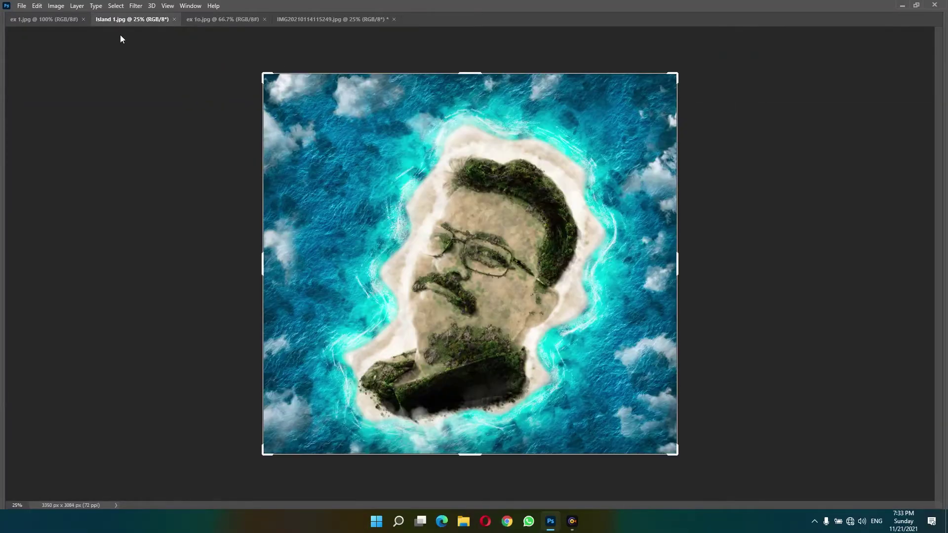
Zoom into the island example and pan from the chin up past the glasses to the hair forest.
click(479, 321)
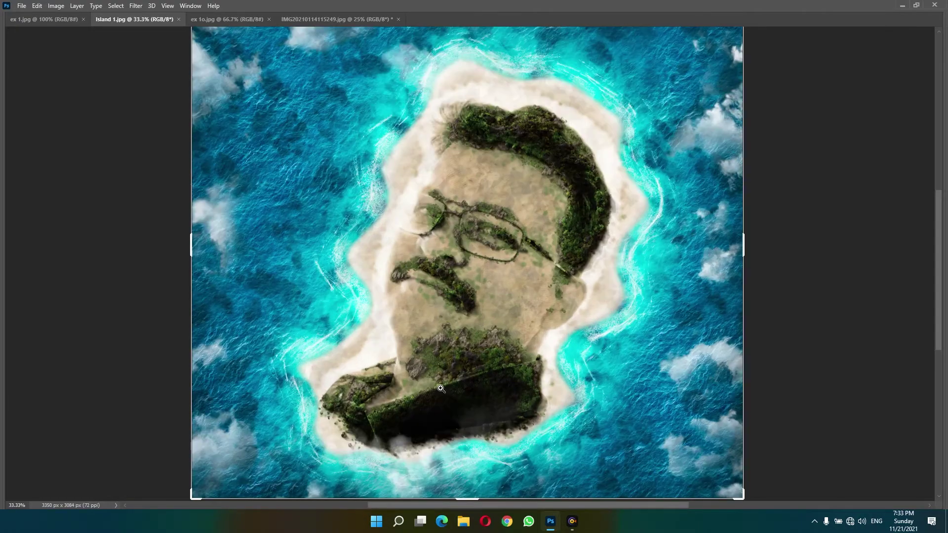
click(439, 389)
click(316, 390)
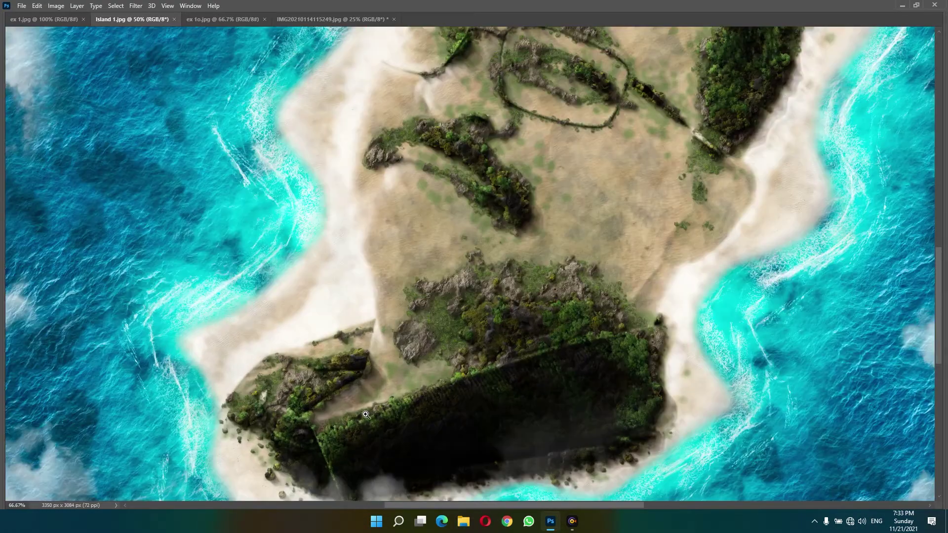
click(195, 369)
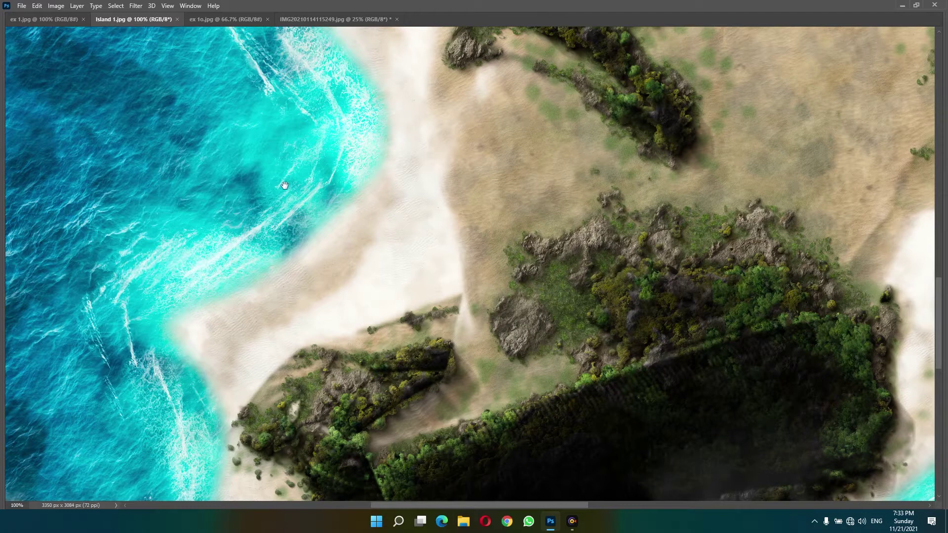
drag(281, 194, 259, 356)
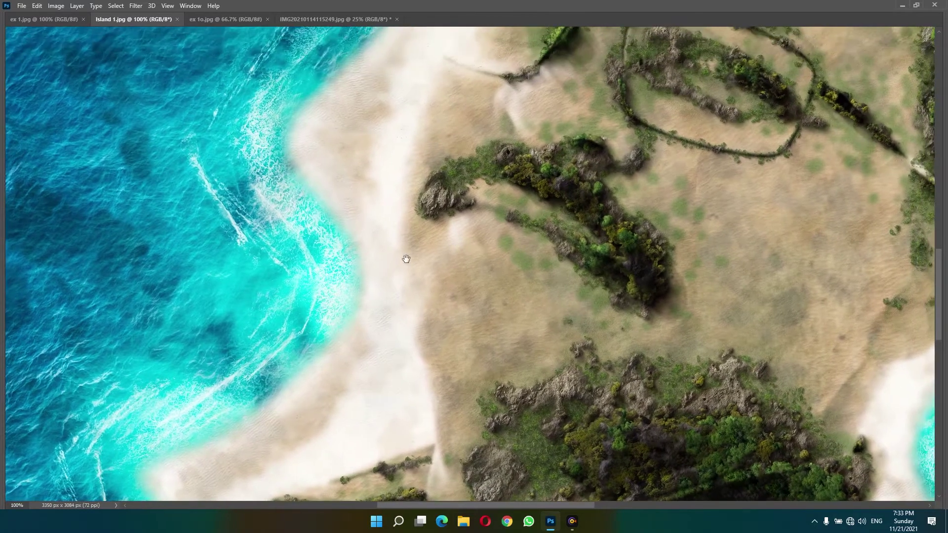
drag(405, 258, 383, 313)
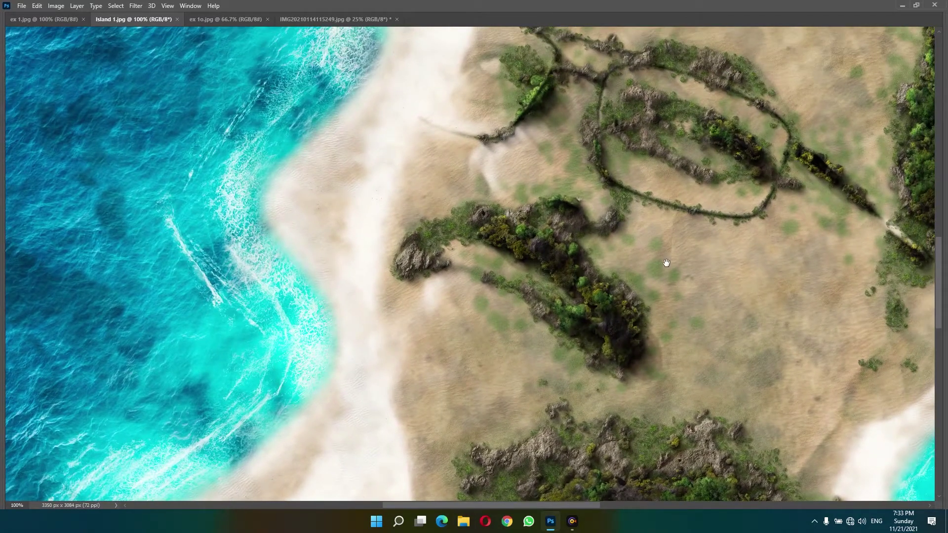
drag(437, 167, 355, 290)
drag(398, 228, 364, 282)
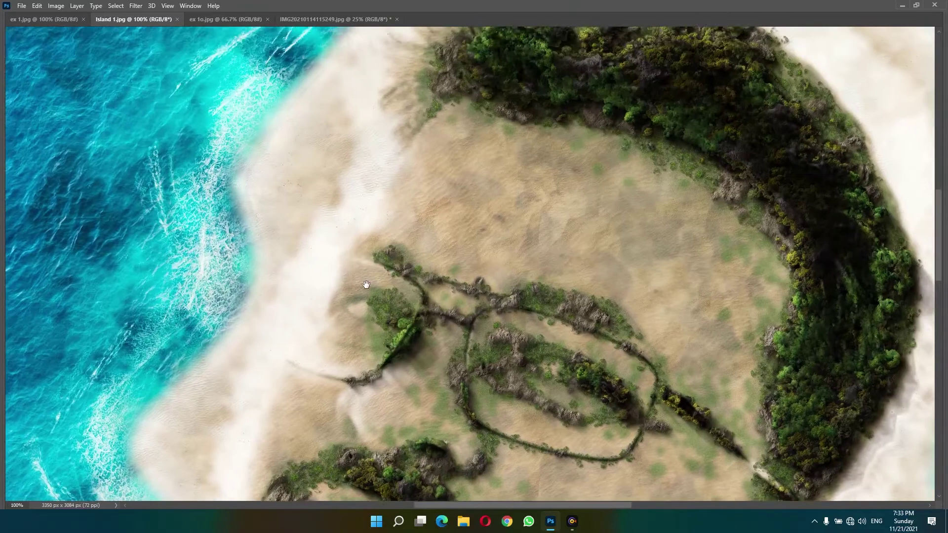
drag(380, 158, 391, 209)
mouse_move(499, 168)
mouse_down()
mouse_move(477, 247)
mouse_move(445, 303)
mouse_move(417, 305)
mouse_up()
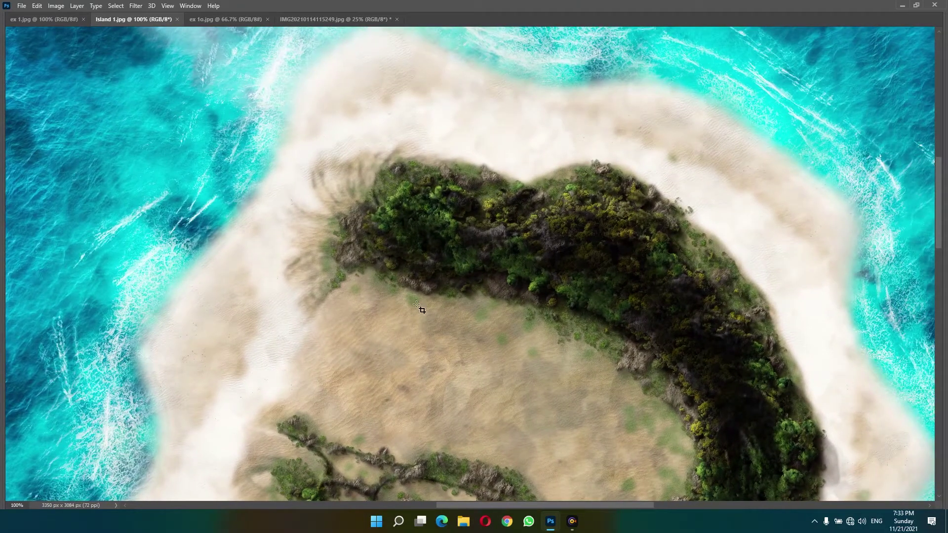
Inspect the hair-forest edge and shorelines, then zoom out to centre the whole island face.
key(z)
click(356, 279)
alt+click(730, 367)
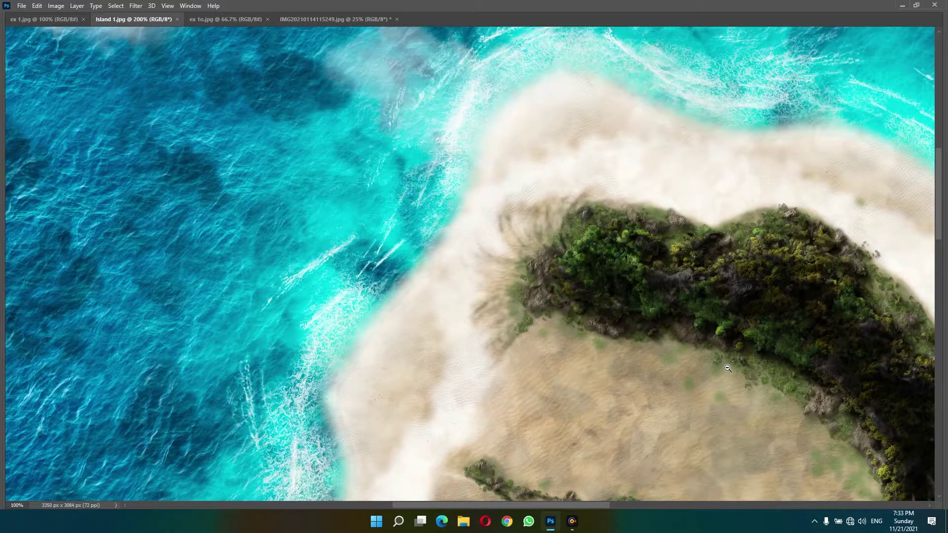
drag(762, 399, 396, 222)
mouse_move(515, 364)
mouse_down()
mouse_move(531, 296)
mouse_move(528, 197)
mouse_up()
mouse_move(425, 324)
mouse_down()
mouse_move(444, 317)
mouse_move(474, 247)
mouse_move(443, 242)
mouse_up()
alt+click(313, 226)
drag(316, 203, 532, 302)
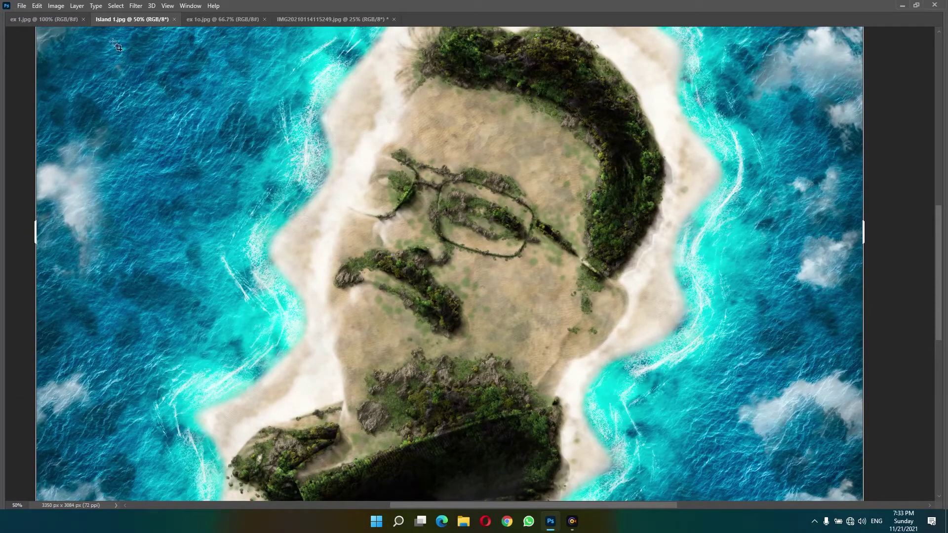
Review the baby-photo examples ex 1o.jpg and the ex 1.jpg island version.
click(225, 22)
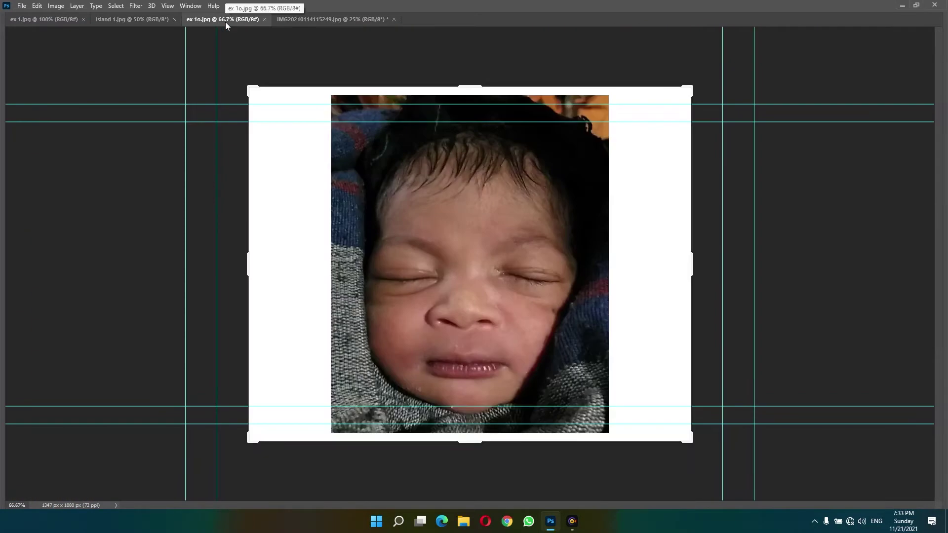
click(37, 19)
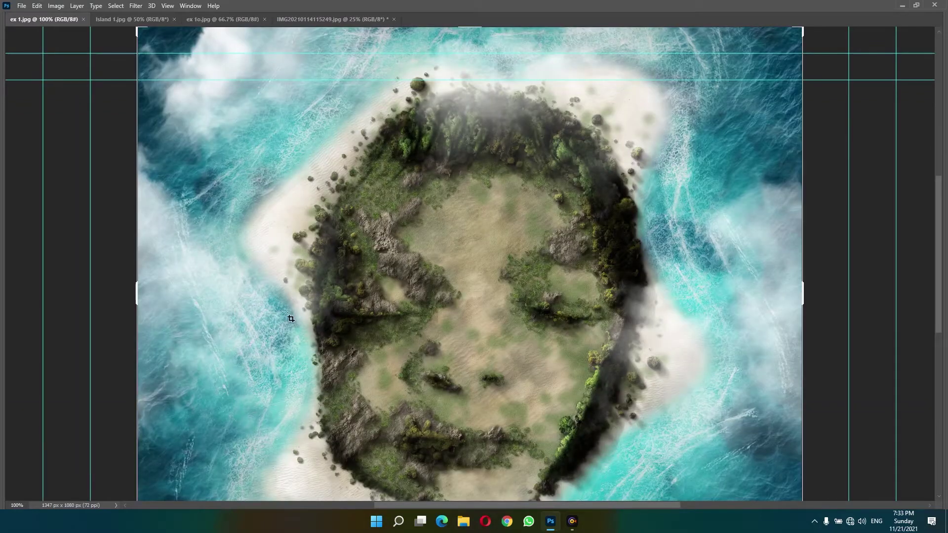
drag(652, 320, 659, 269)
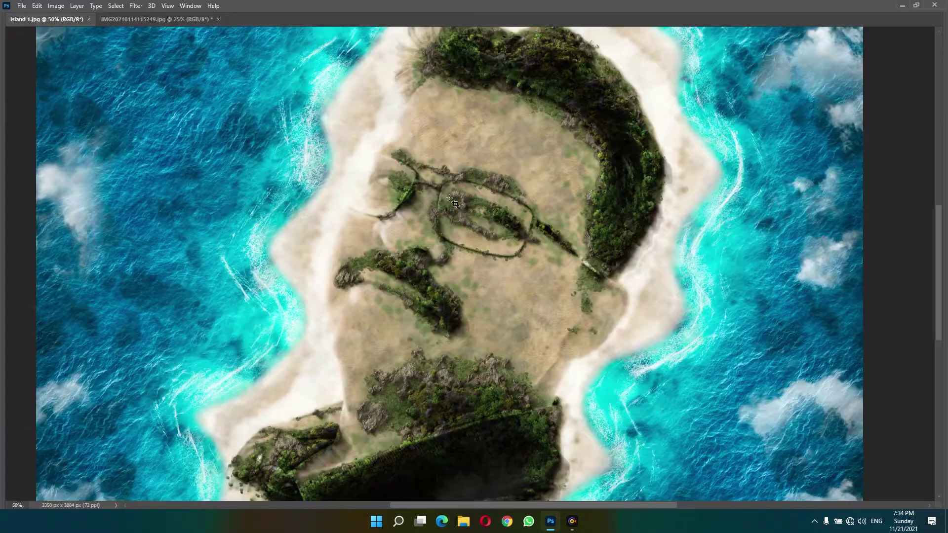
Close the Island 1.jpg example, leaving only the portrait, and show the Brushes panel.
key(ctrl+w)
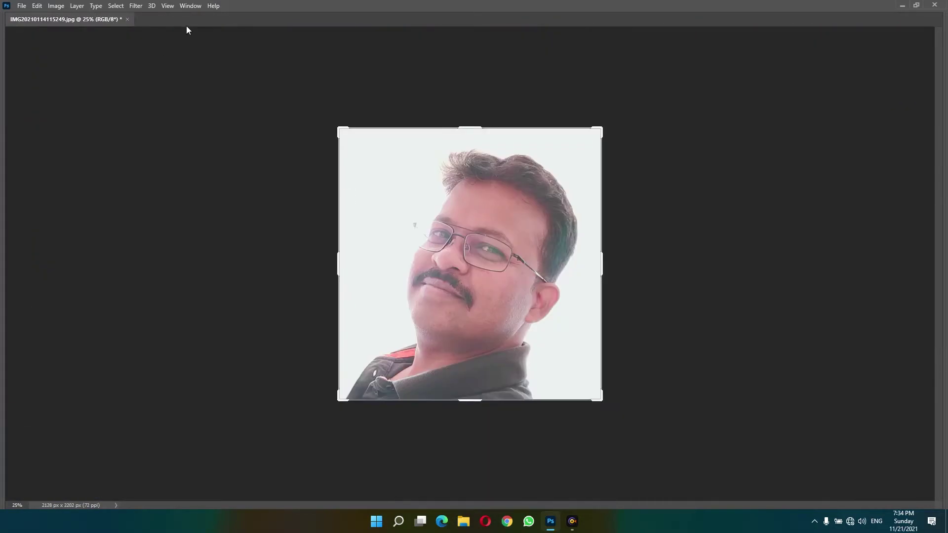
key(Return)
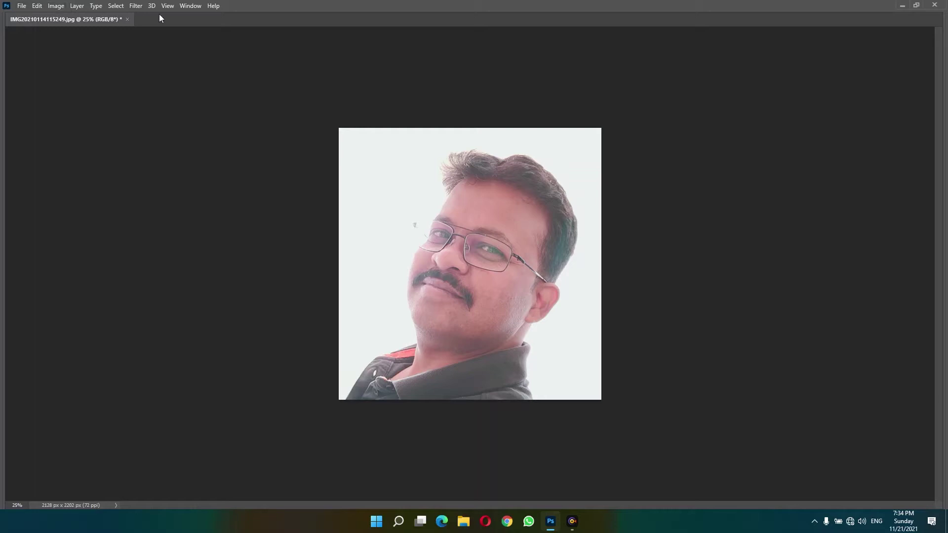
click(190, 5)
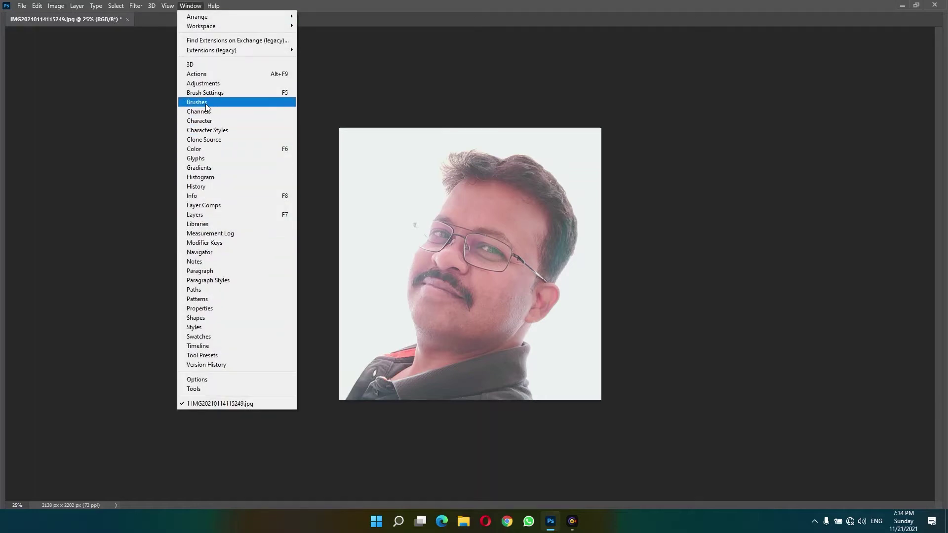
click(197, 103)
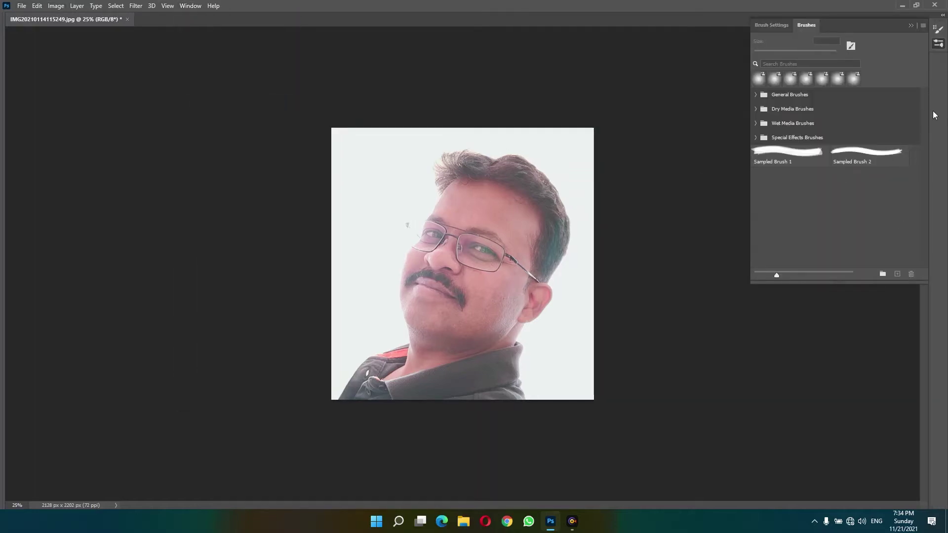
Import the Island Brushes.abr set from Documents into the brush library.
click(922, 26)
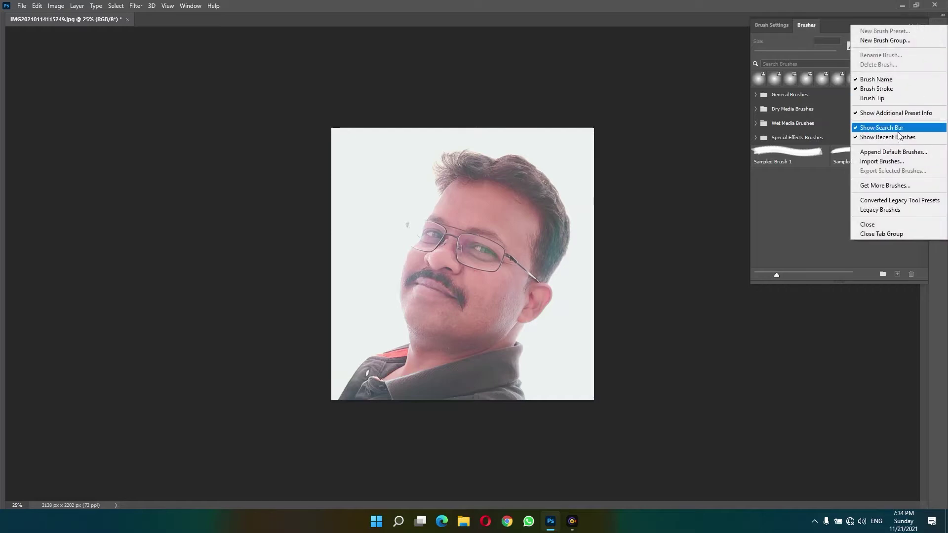
click(882, 163)
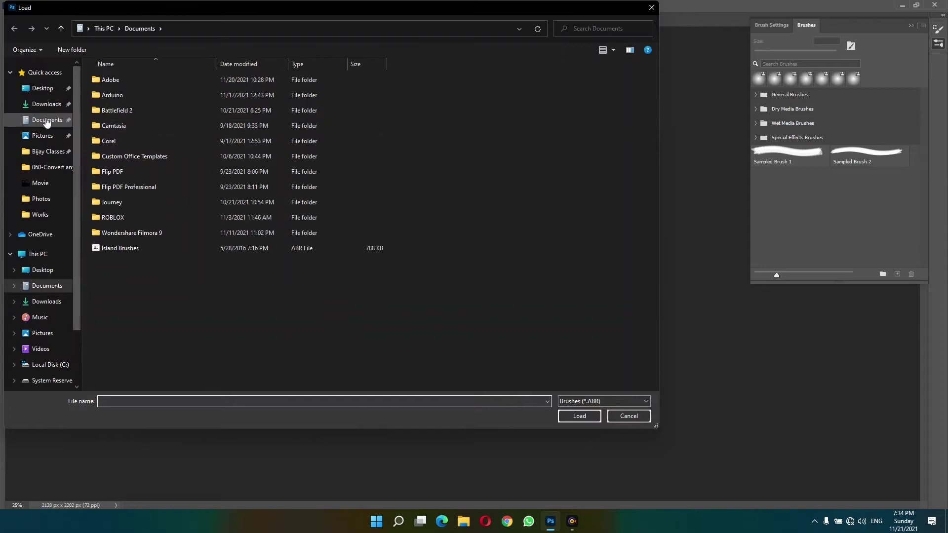
click(43, 120)
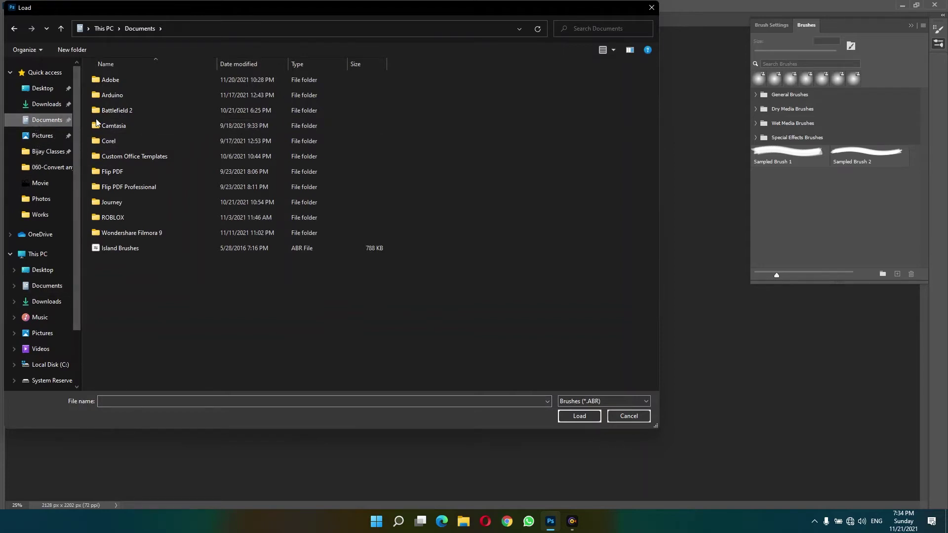
click(118, 250)
click(580, 416)
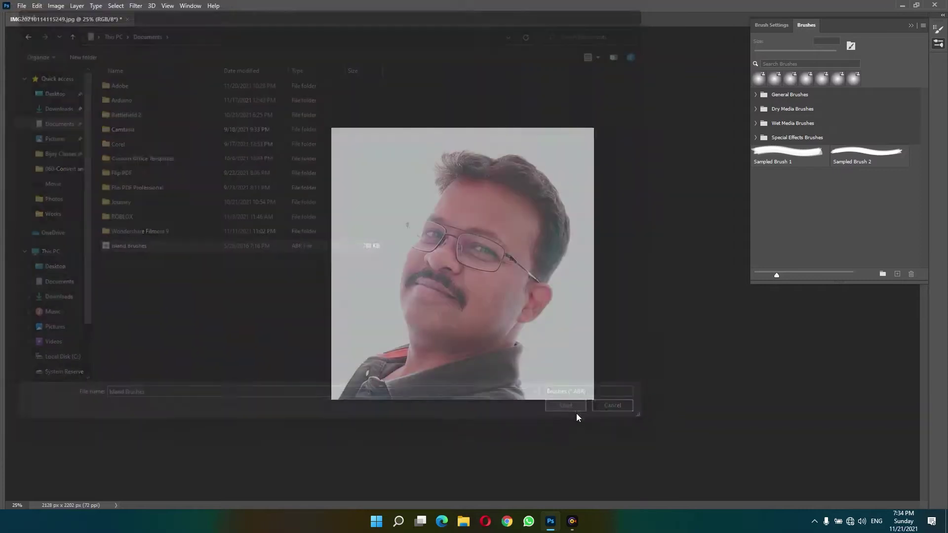
click(756, 175)
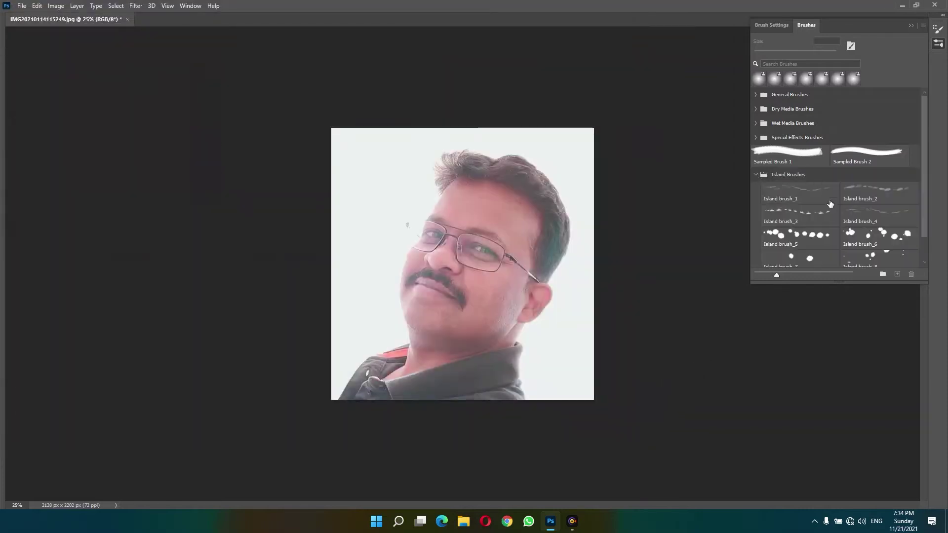
click(911, 26)
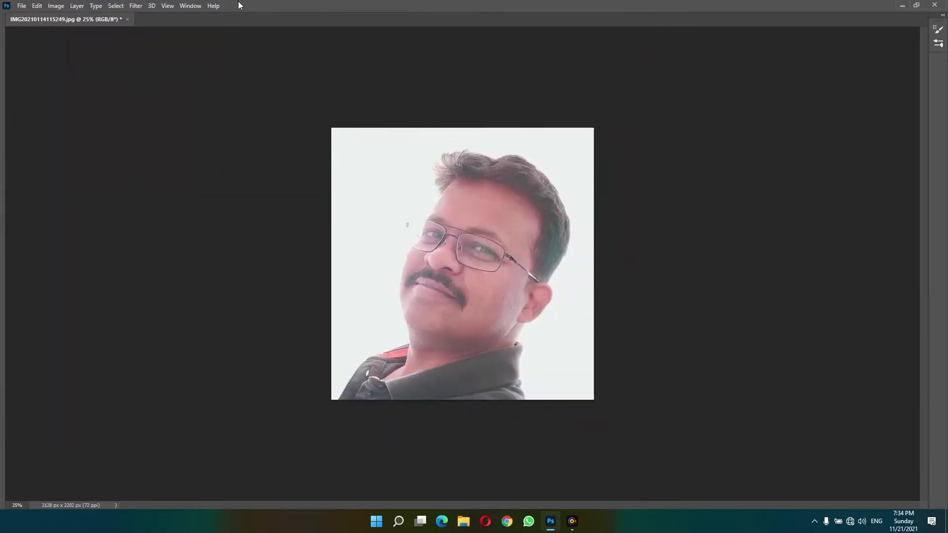
click(190, 6)
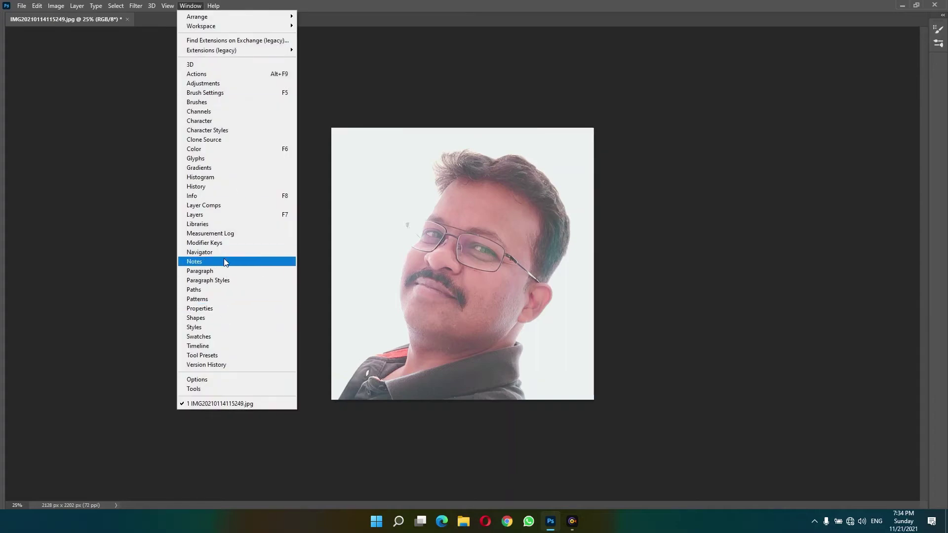
Import the Island Patterns set into the Patterns panel and check its folder contents.
click(215, 300)
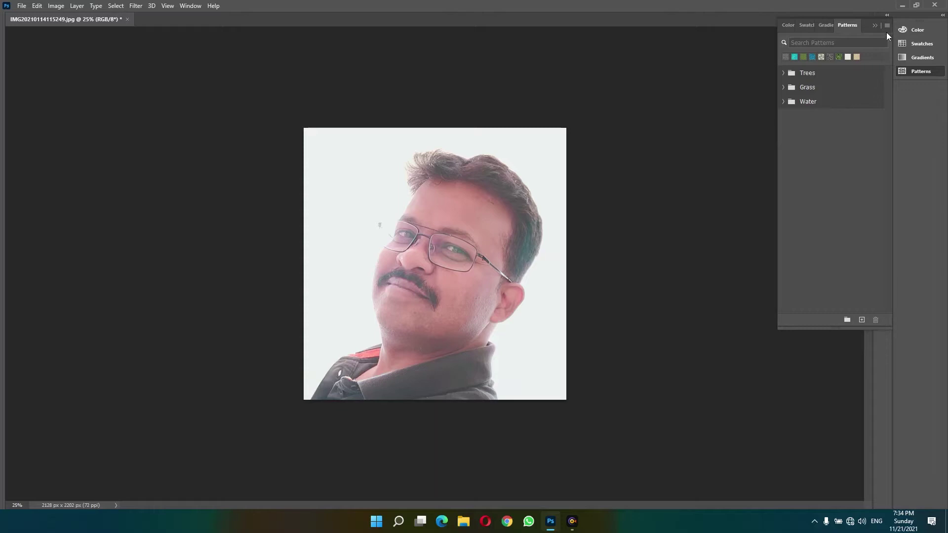
click(887, 25)
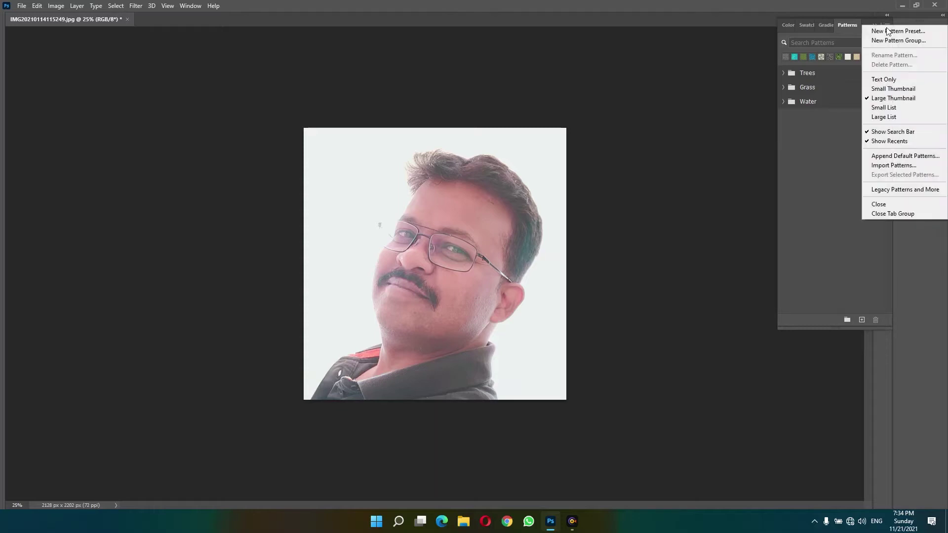
click(884, 166)
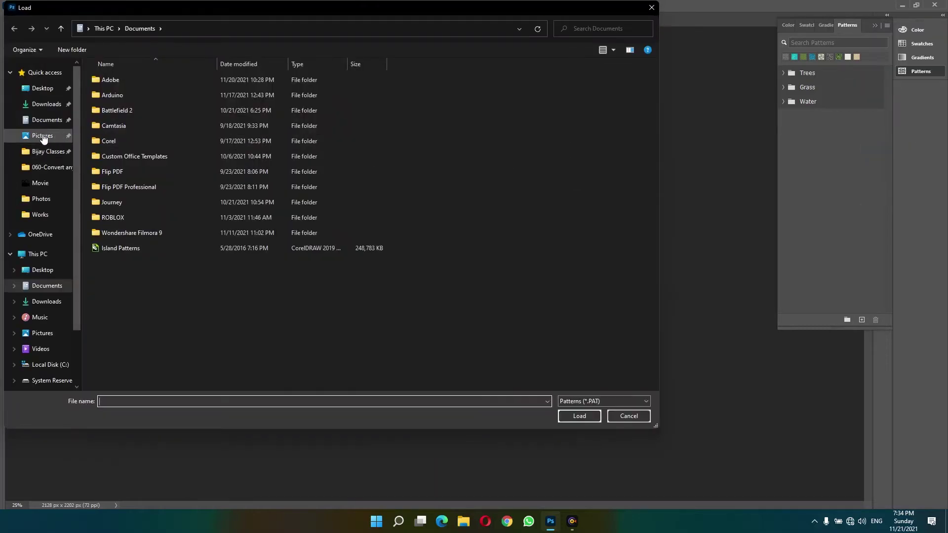
click(114, 248)
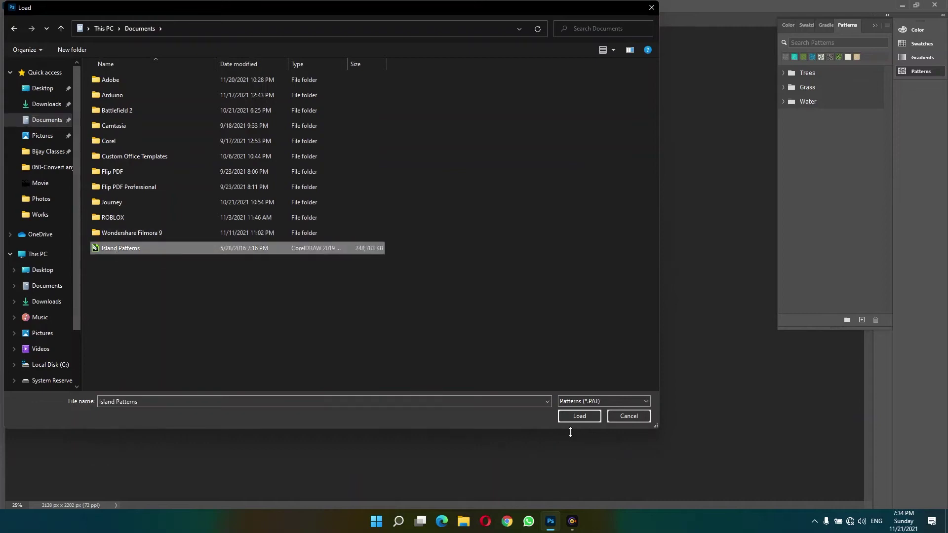
click(580, 416)
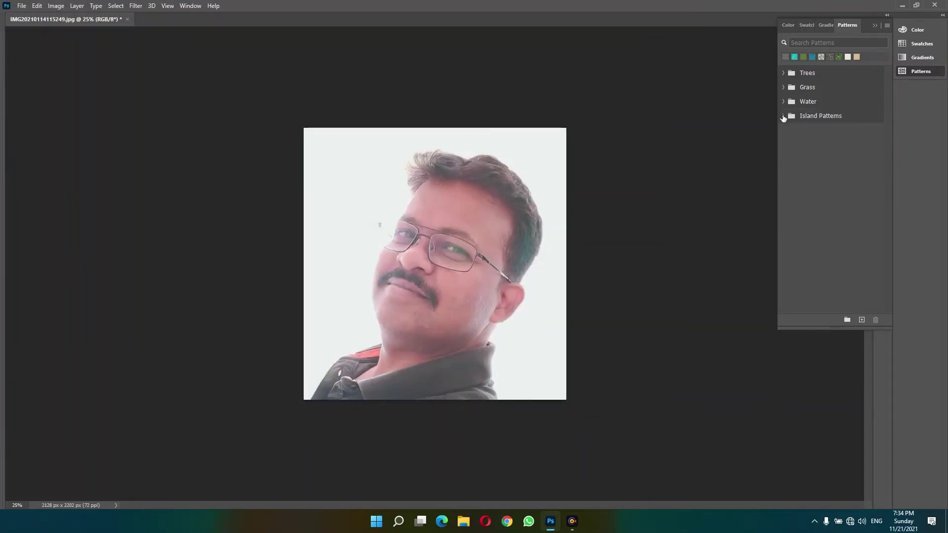
click(783, 116)
click(781, 115)
click(874, 23)
Load Island Photoshop Action.atn into the Actions panel.
click(188, 6)
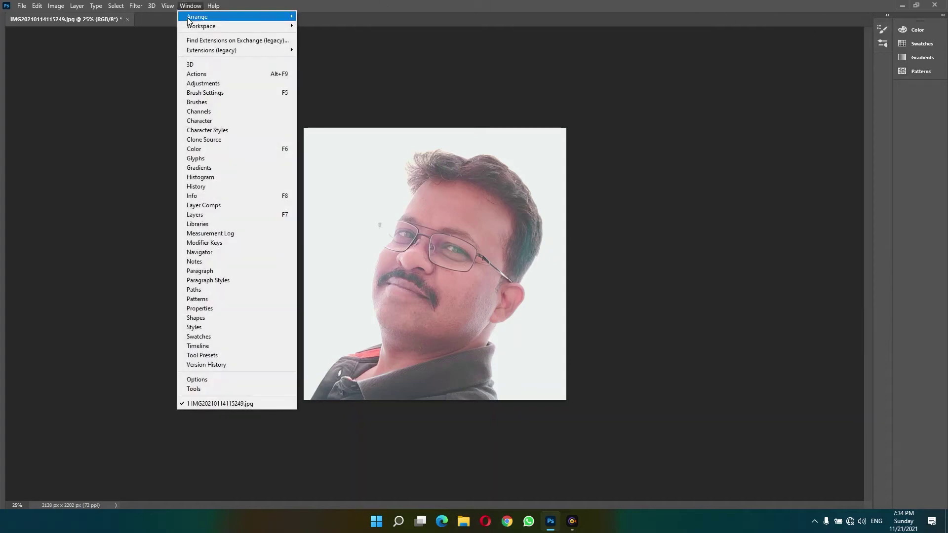
click(207, 81)
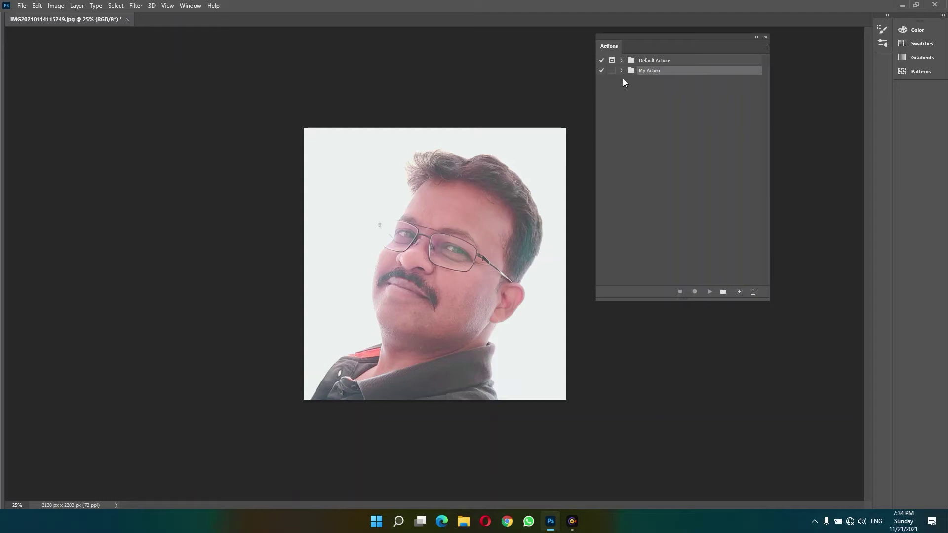
click(765, 47)
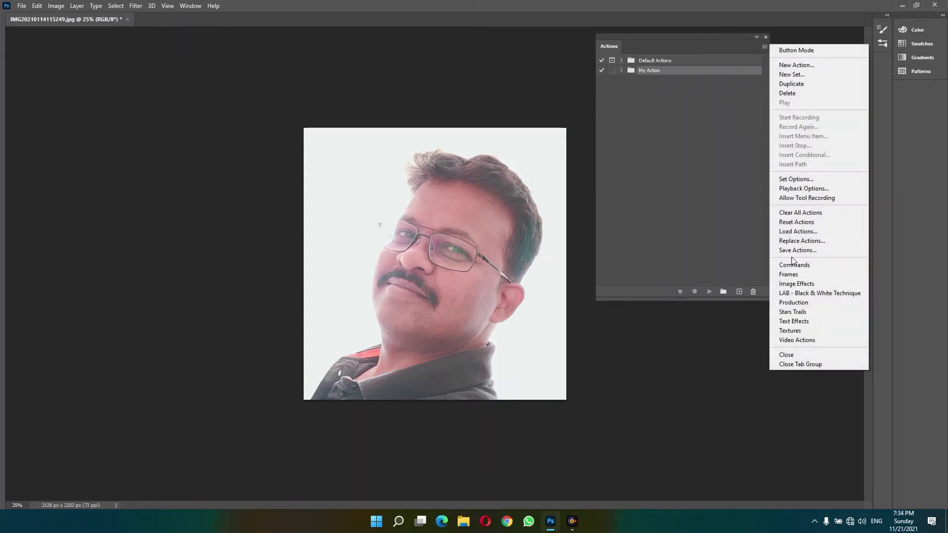
click(810, 232)
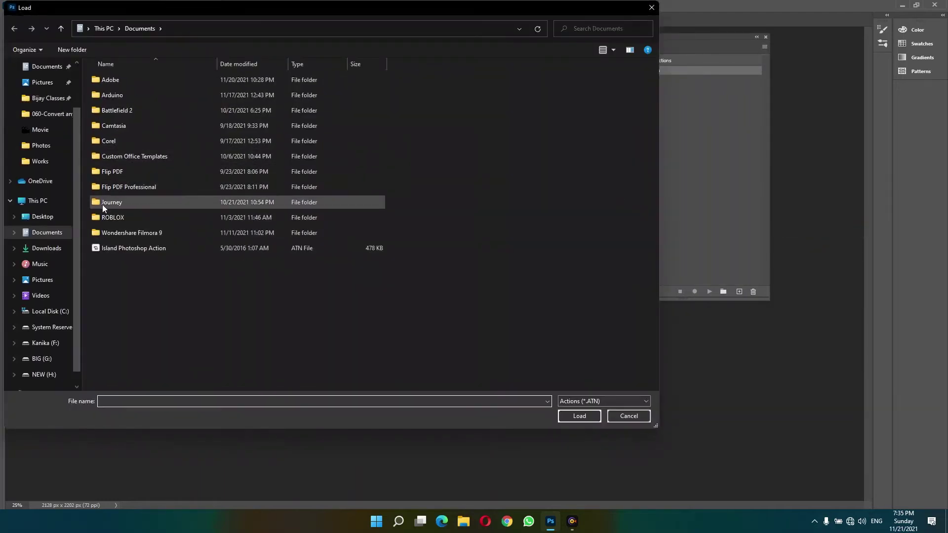
click(110, 247)
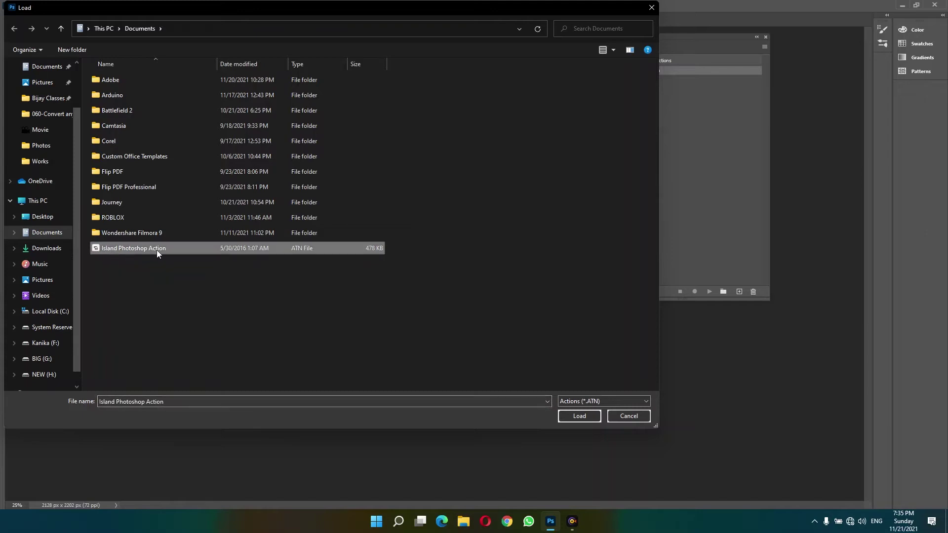
click(579, 418)
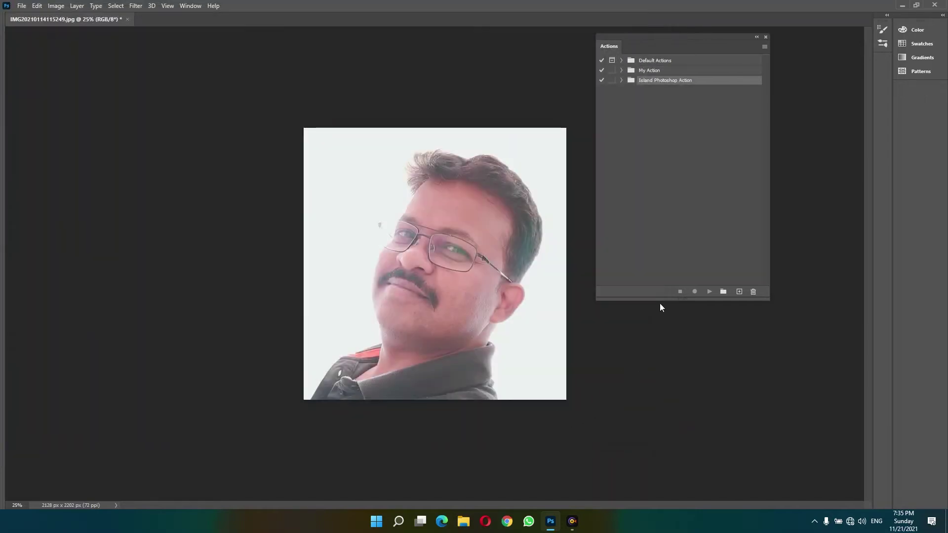
click(191, 6)
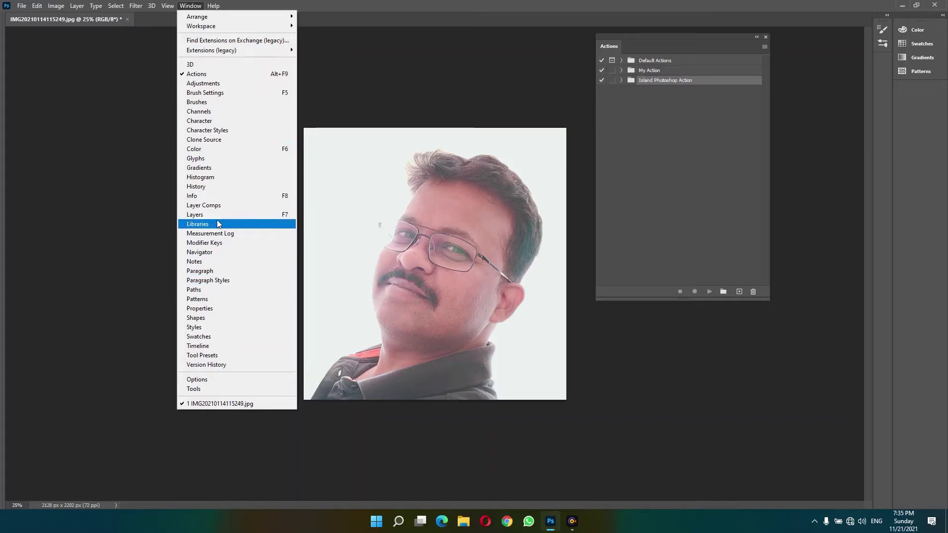
Add a new layer above Background and rename it 'area'.
click(237, 215)
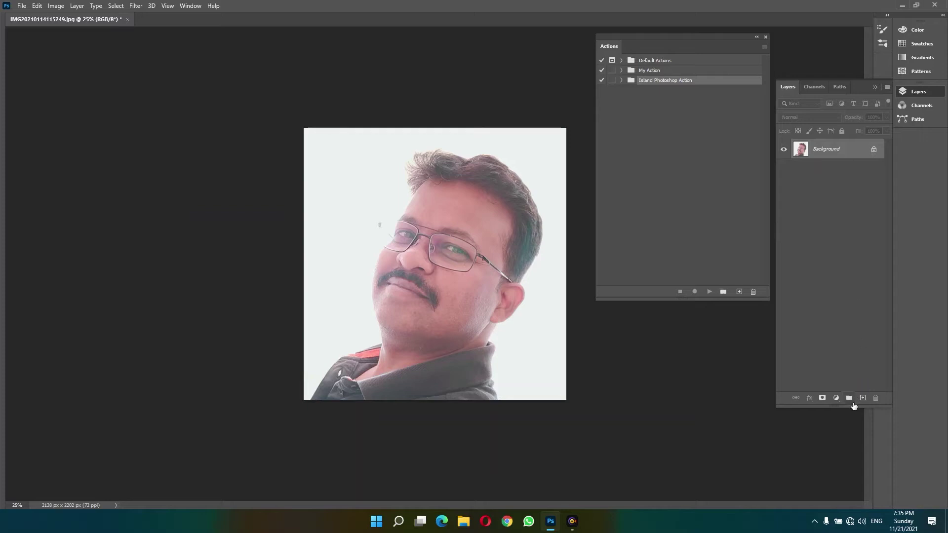
click(863, 398)
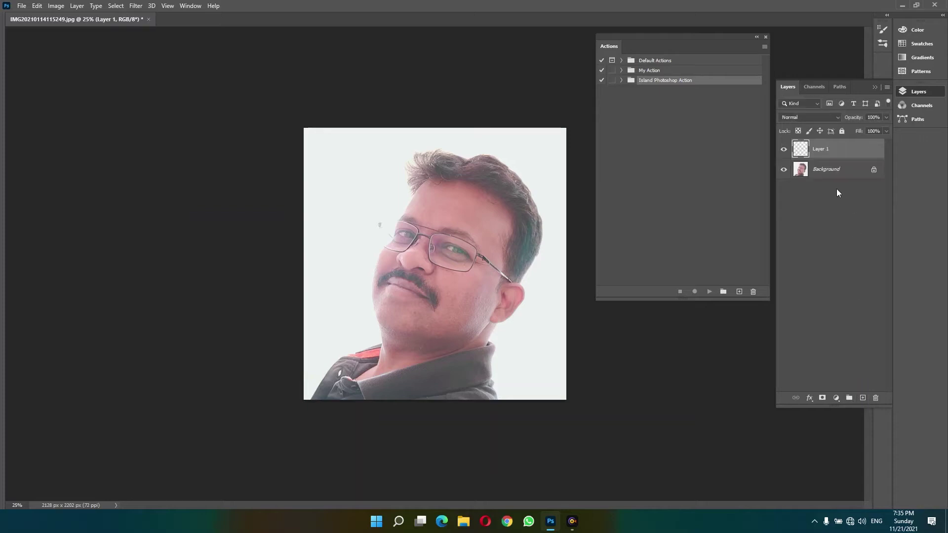
double_click(820, 150)
text(area)
key(Return)
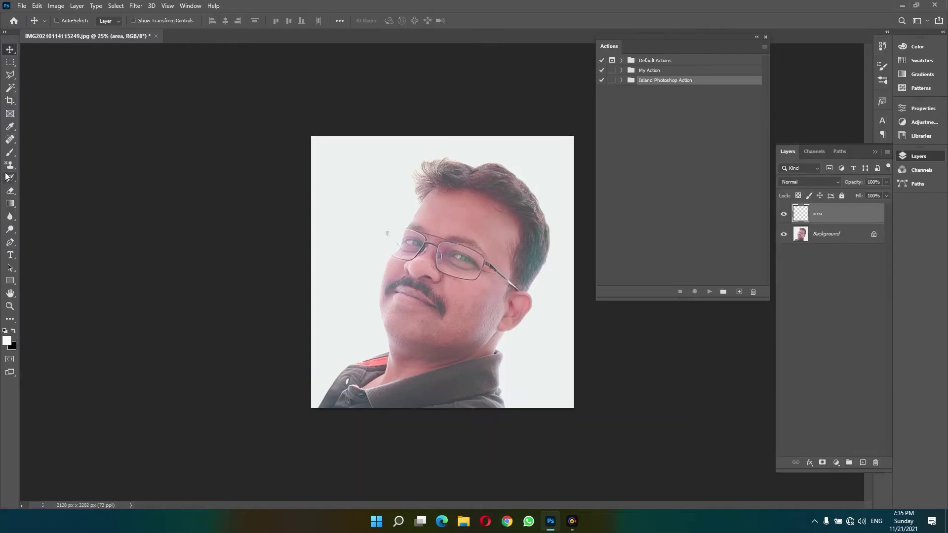
Paint the whole head, face, neck and collar solid black on the area layer.
click(10, 152)
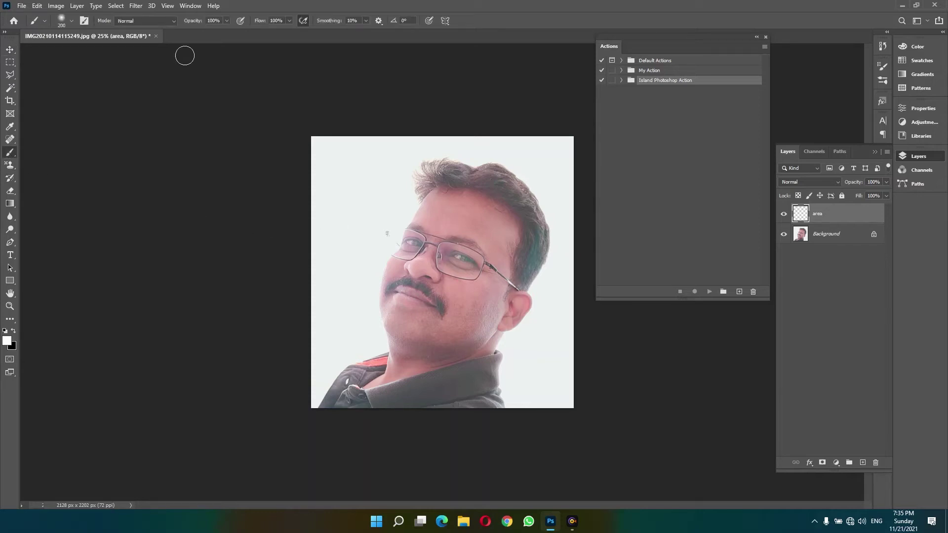
mouse_move(466, 264)
mouse_down()
mouse_move(423, 302)
mouse_move(429, 292)
mouse_up()
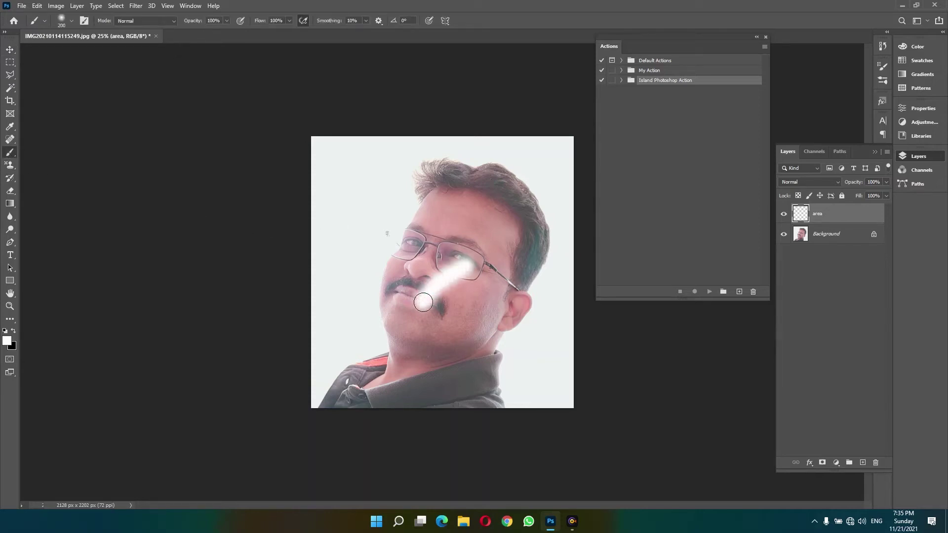
click(13, 331)
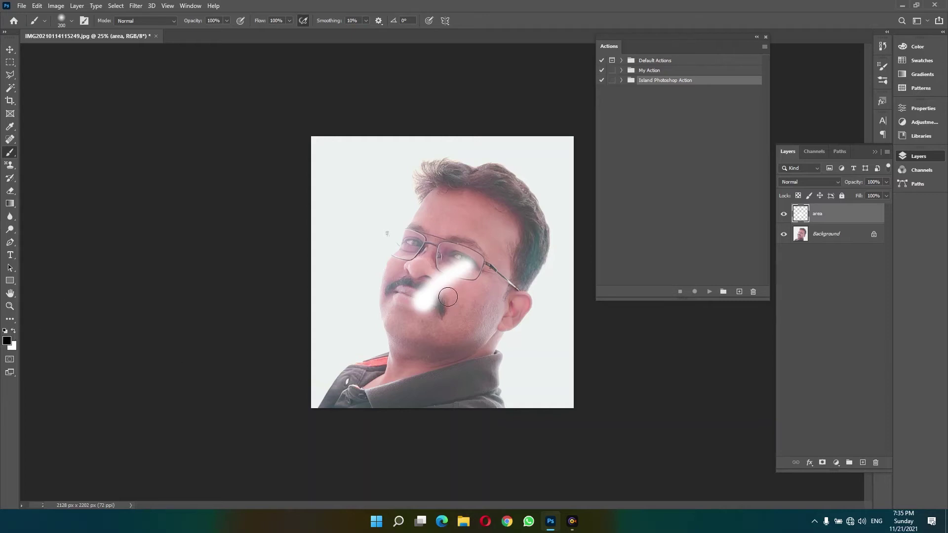
mouse_move(471, 251)
mouse_down()
mouse_move(420, 305)
mouse_move(408, 378)
mouse_move(525, 309)
mouse_move(545, 207)
mouse_move(483, 169)
mouse_move(427, 170)
mouse_move(418, 217)
mouse_move(387, 276)
mouse_move(380, 381)
mouse_move(398, 338)
mouse_move(401, 260)
mouse_move(489, 182)
mouse_move(535, 207)
mouse_move(393, 349)
mouse_move(459, 191)
mouse_move(456, 274)
mouse_move(501, 197)
mouse_move(481, 302)
mouse_move(512, 242)
mouse_move(467, 236)
mouse_move(423, 349)
mouse_move(486, 281)
mouse_move(434, 341)
mouse_move(491, 309)
mouse_up()
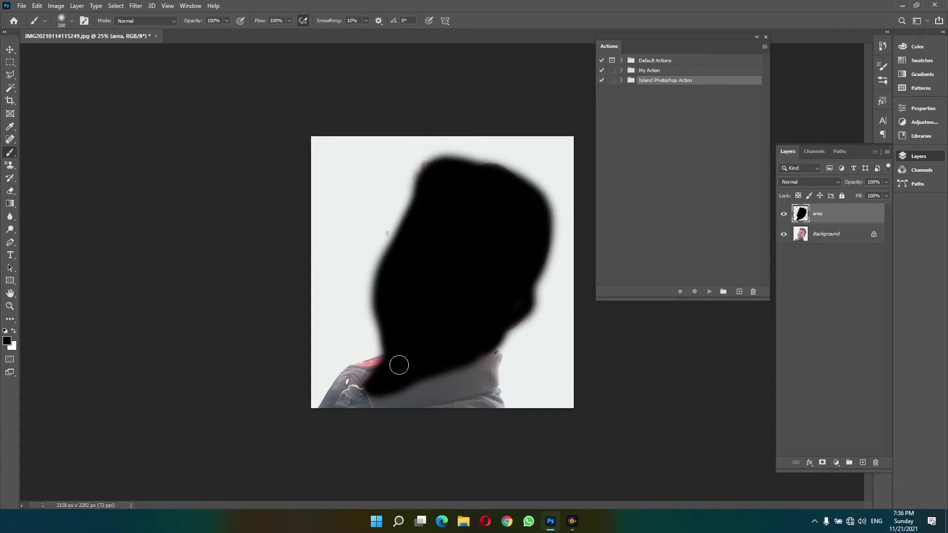
mouse_move(396, 364)
mouse_down()
mouse_move(354, 369)
mouse_move(499, 341)
mouse_move(534, 274)
mouse_up()
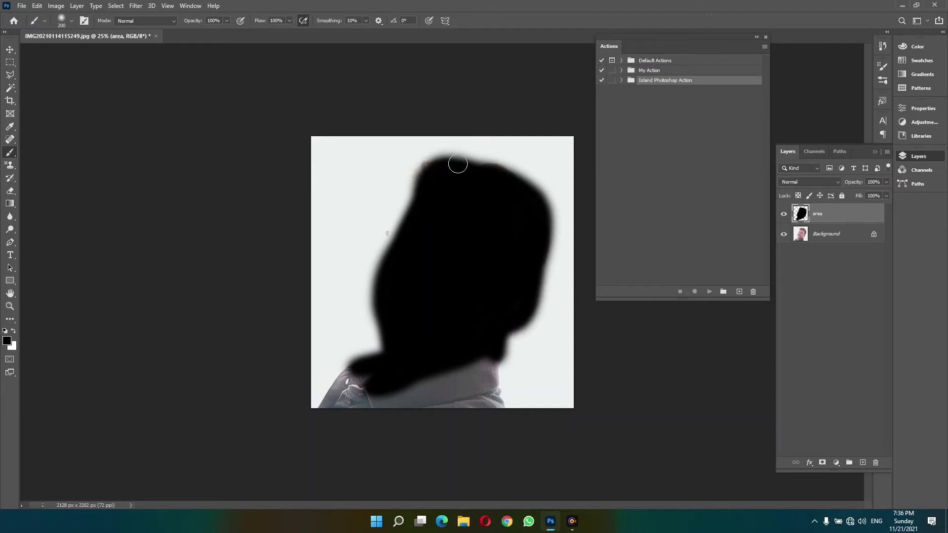
mouse_move(454, 163)
mouse_down()
mouse_move(508, 178)
mouse_move(489, 190)
mouse_up()
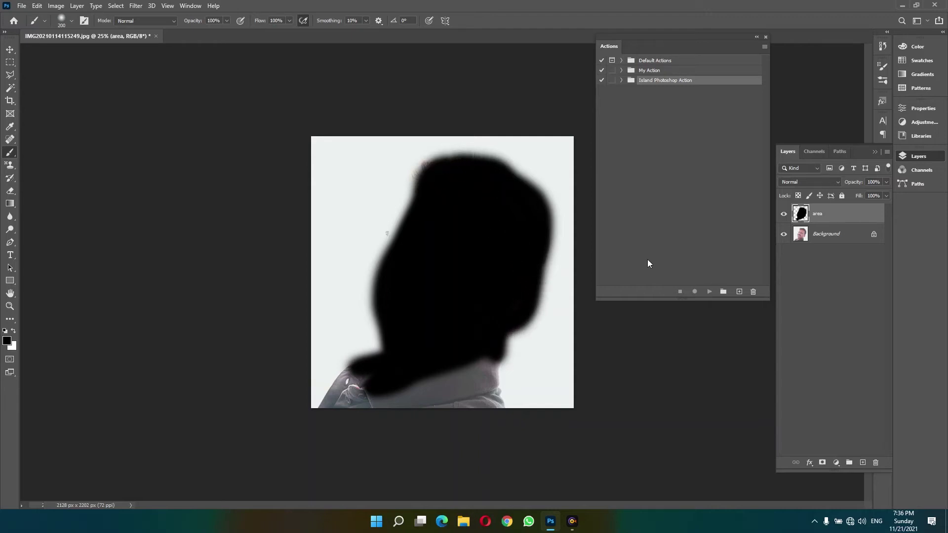
Crop outward on all sides to enlarge the canvas to 3320 × 2858 px.
click(10, 101)
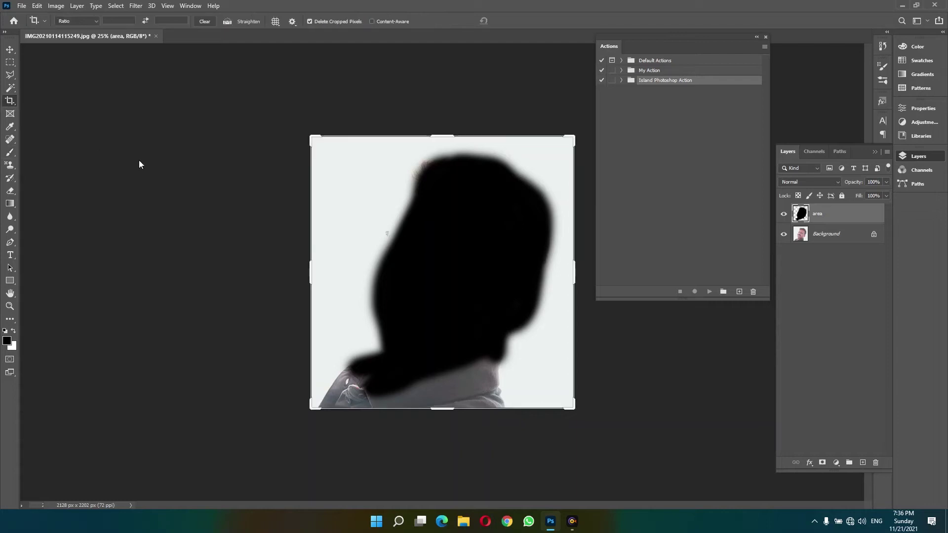
drag(310, 271, 237, 271)
drag(447, 135, 447, 96)
click(514, 20)
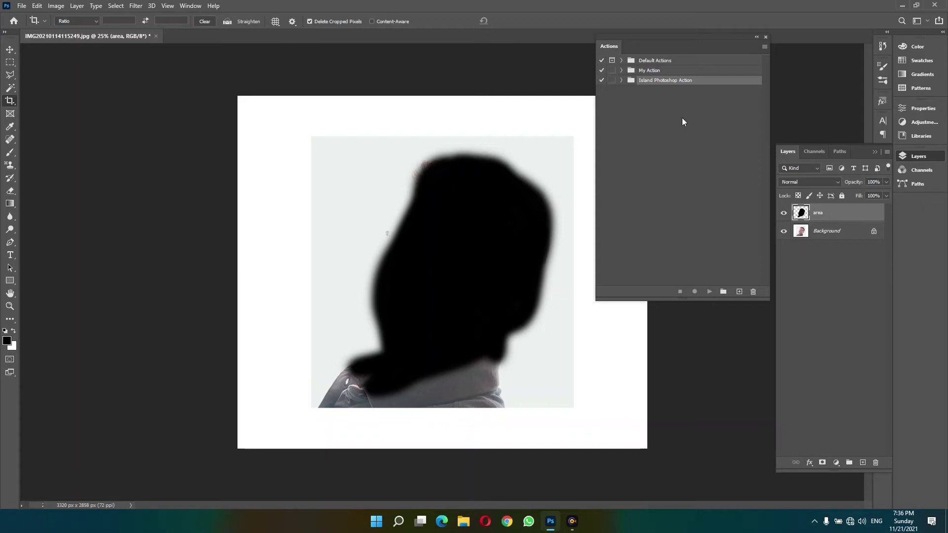
Play 'Action for PHOTOS' from the Island action set, continuing past each warning, then close Actions.
click(622, 80)
click(671, 92)
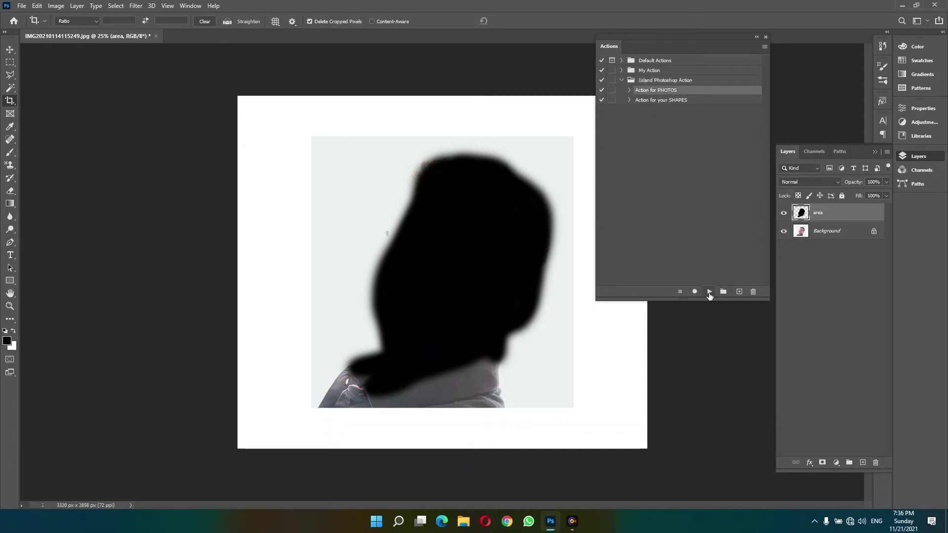
click(709, 291)
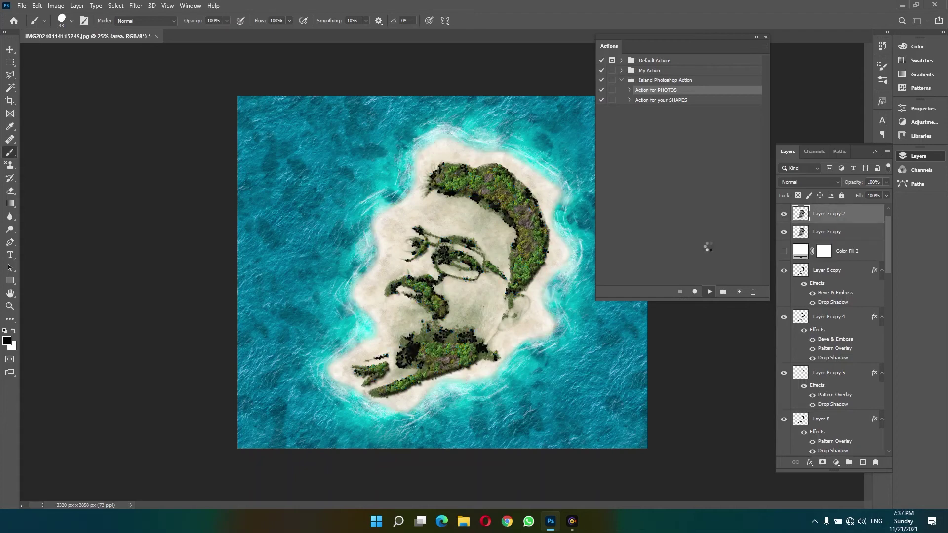
click(428, 194)
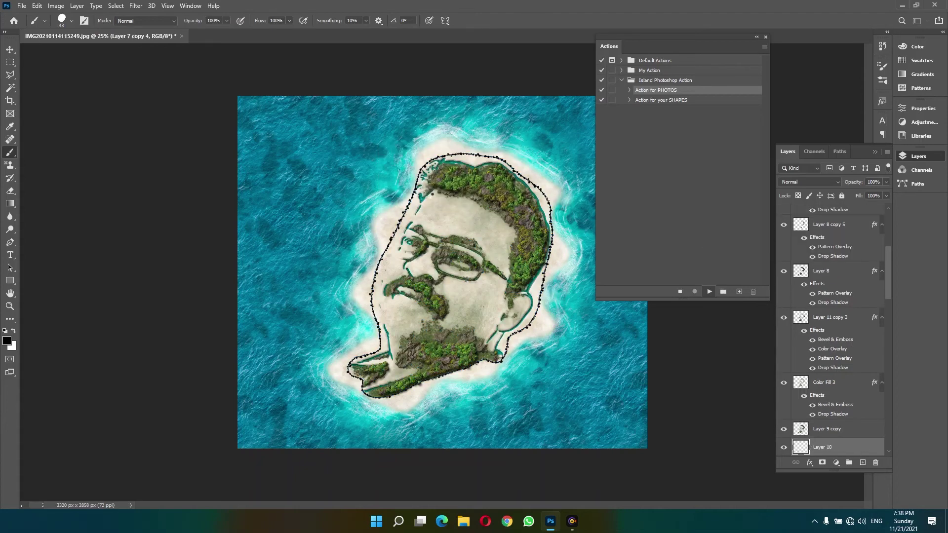
click(428, 194)
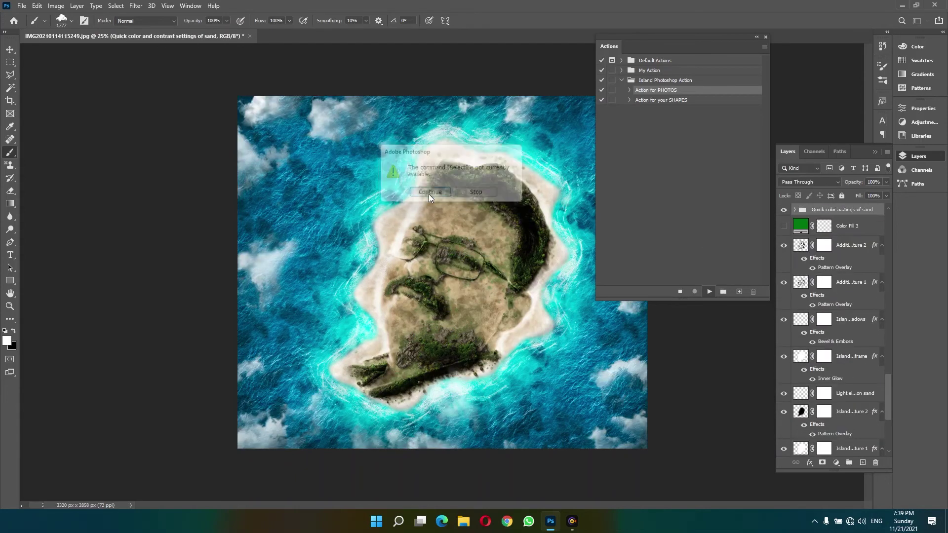
click(429, 194)
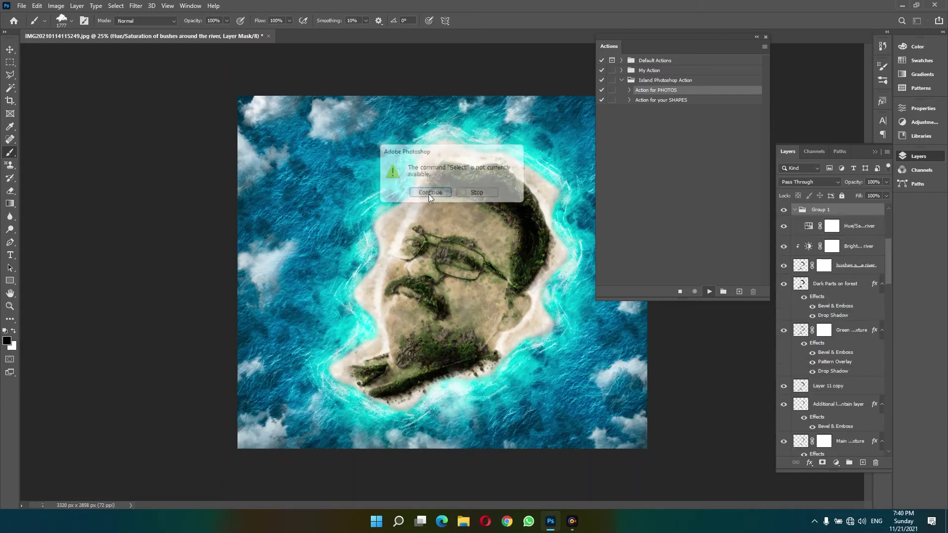
click(428, 194)
click(429, 194)
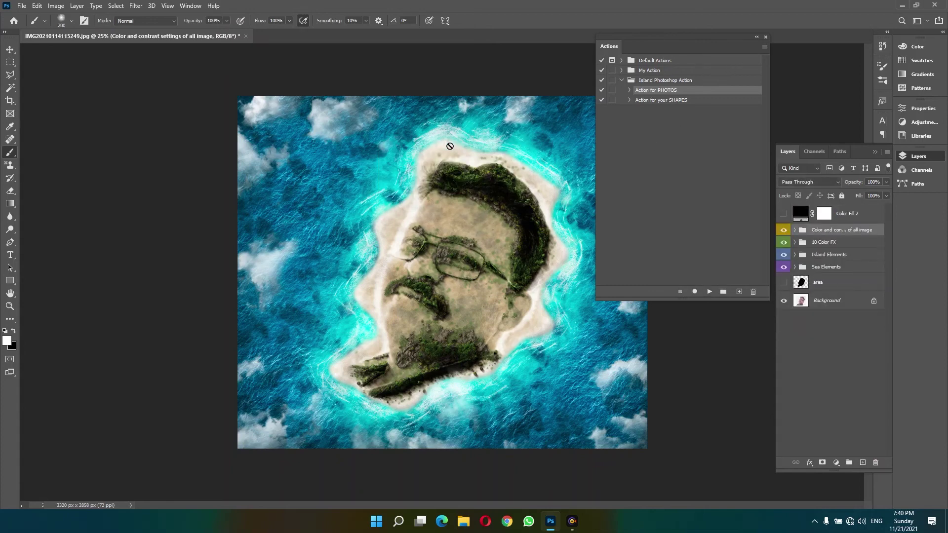
click(765, 37)
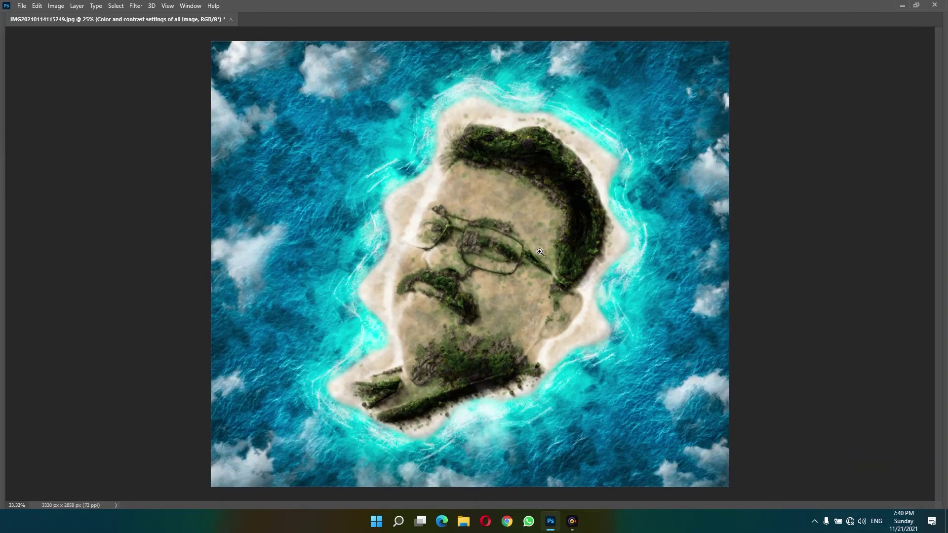
click(437, 359)
click(385, 360)
click(331, 375)
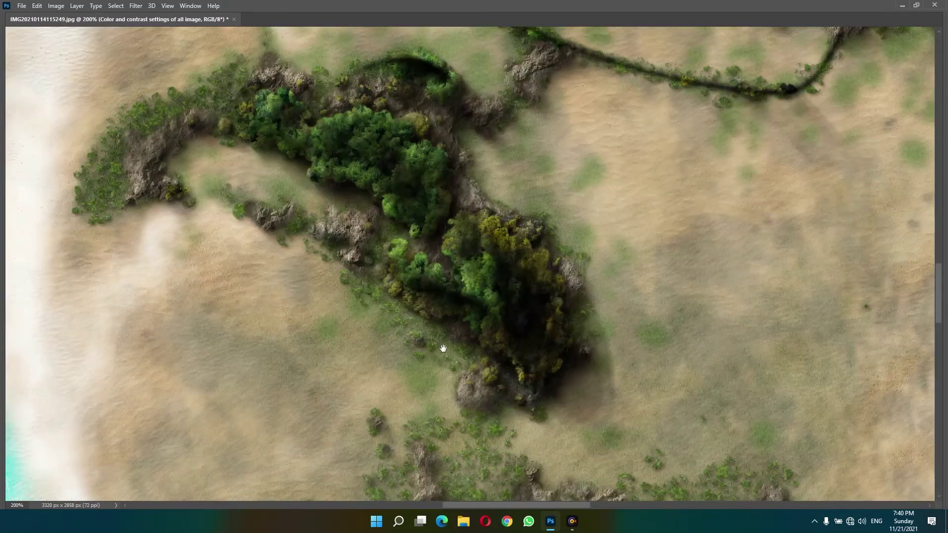
mouse_move(334, 389)
mouse_down()
mouse_move(479, 293)
mouse_move(489, 198)
mouse_up()
drag(644, 277, 434, 292)
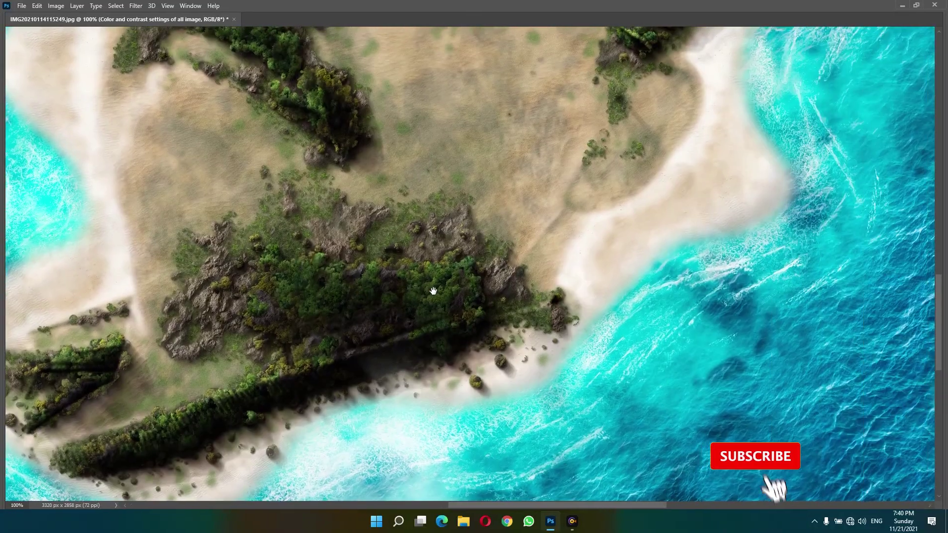
drag(582, 217, 448, 313)
drag(535, 205, 554, 311)
mouse_move(548, 75)
mouse_down()
mouse_move(539, 194)
mouse_move(518, 263)
mouse_up()
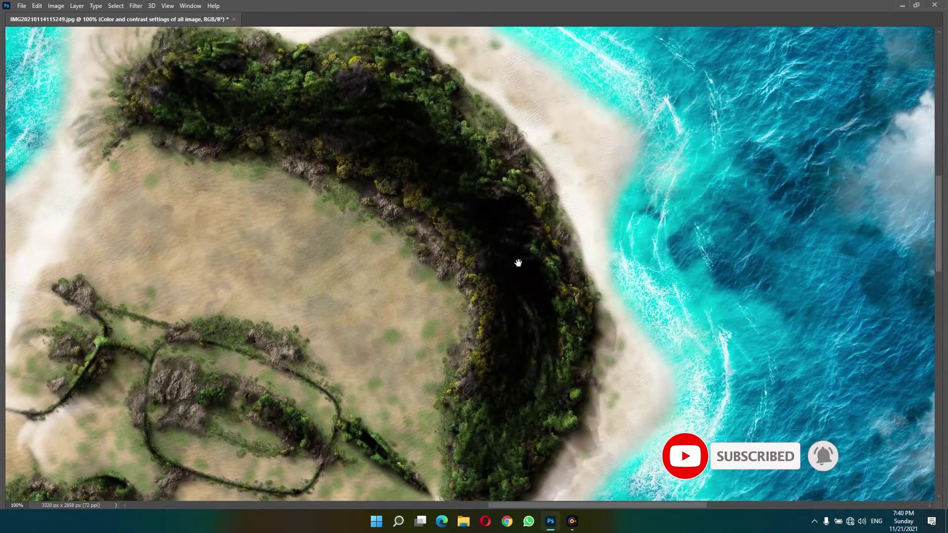
drag(269, 185, 400, 174)
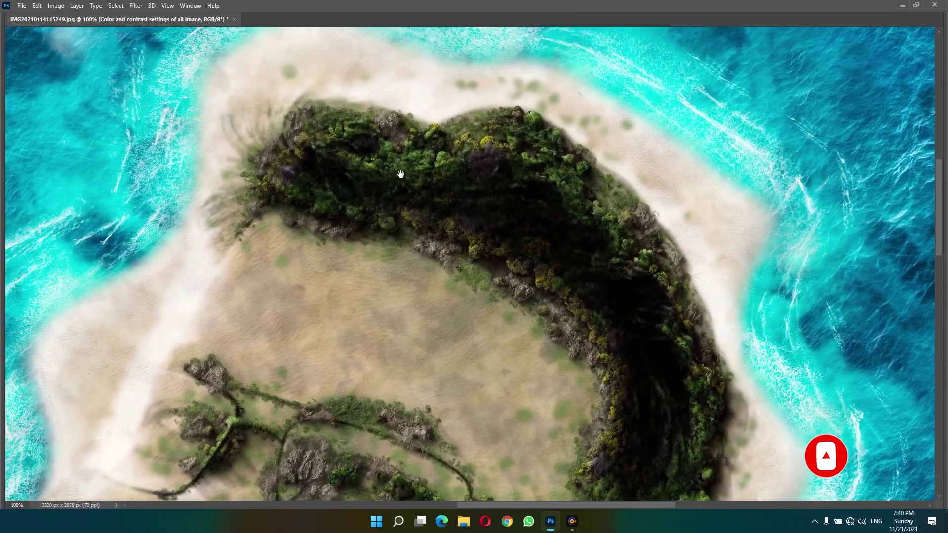
drag(442, 287, 508, 205)
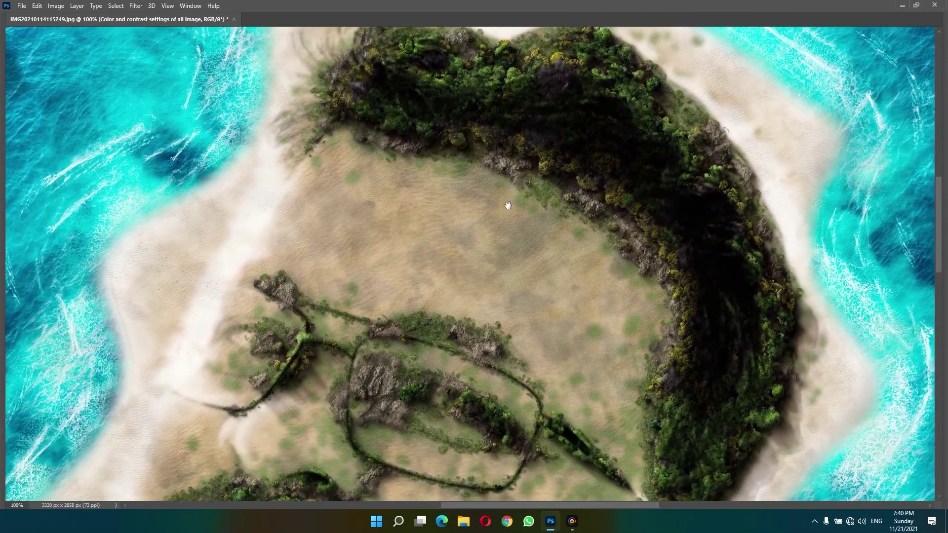
key(ctrl+minus)
drag(515, 339, 527, 243)
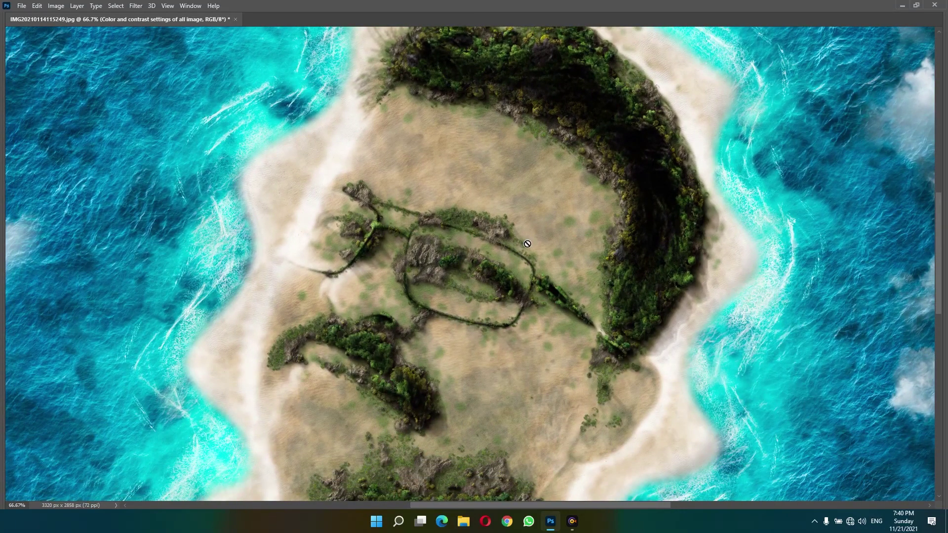